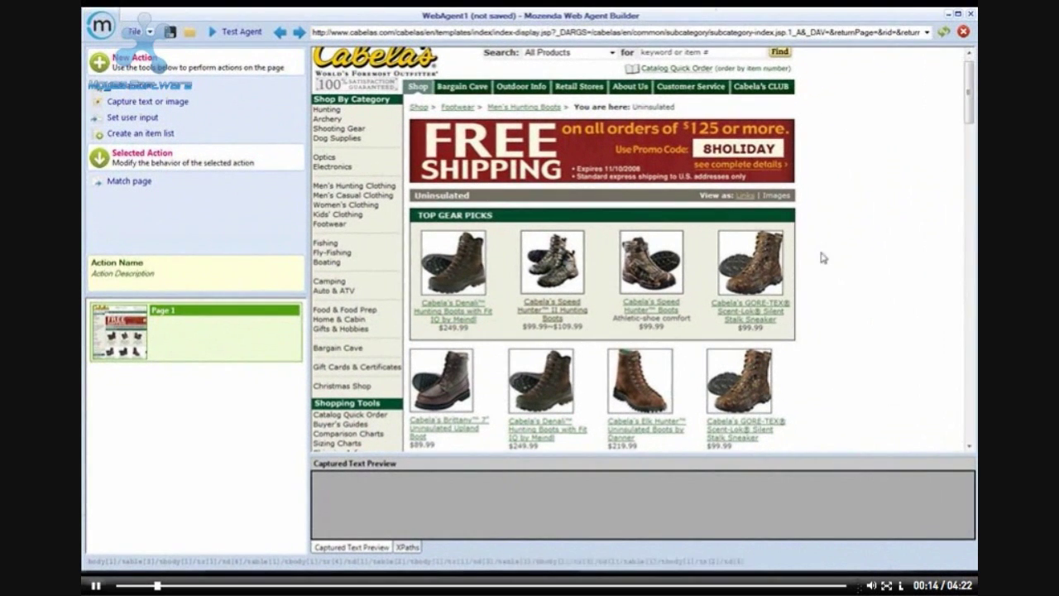
# Scroll the Uninsulated hunting boots page down a little.
pyautogui.scroll(-3, 823, 257)
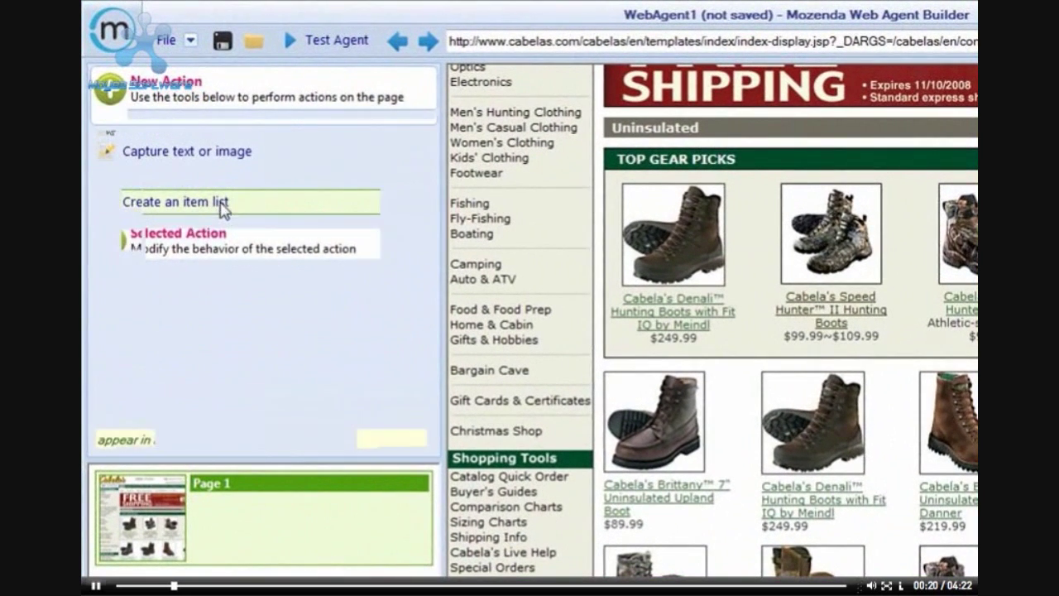
# Build the ShoesList from the Denali and Speed Hunter boots, naming its field Shoes.
pyautogui.click(660, 312)
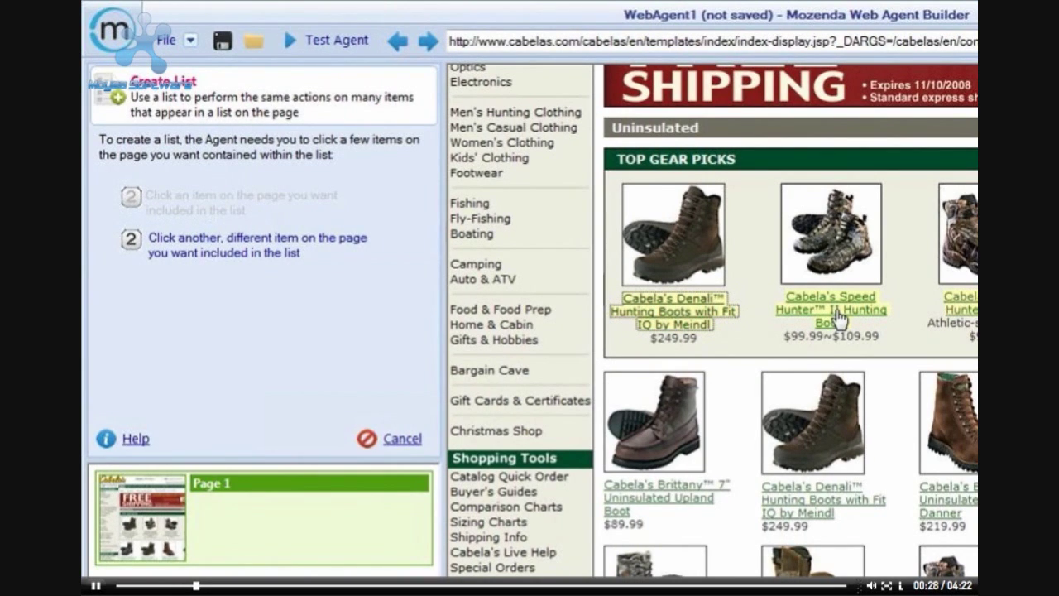
pyautogui.click(837, 317)
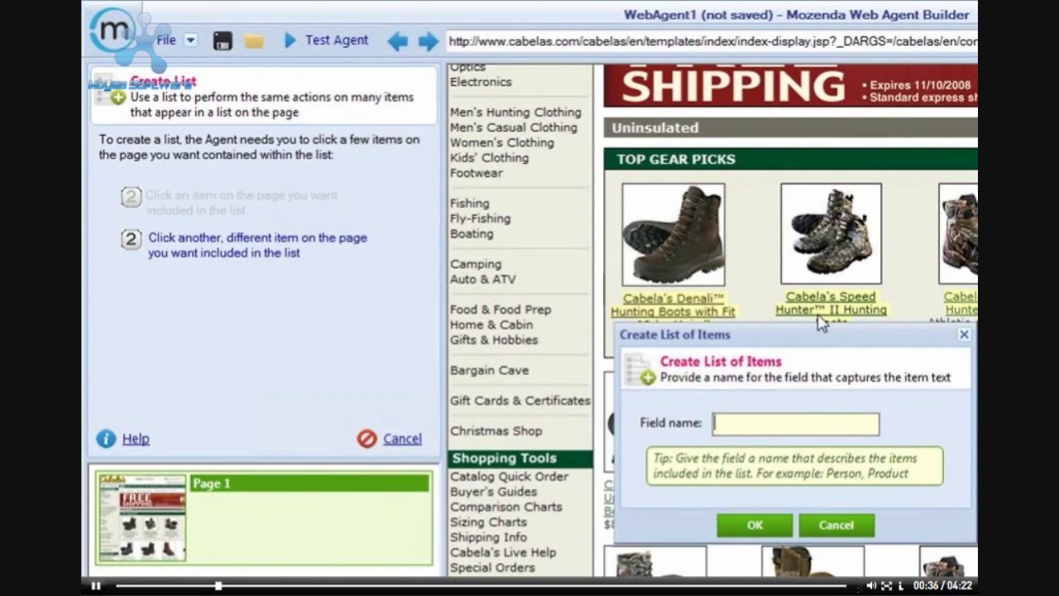
pyautogui.write('Shoes')
pyautogui.press('Return')
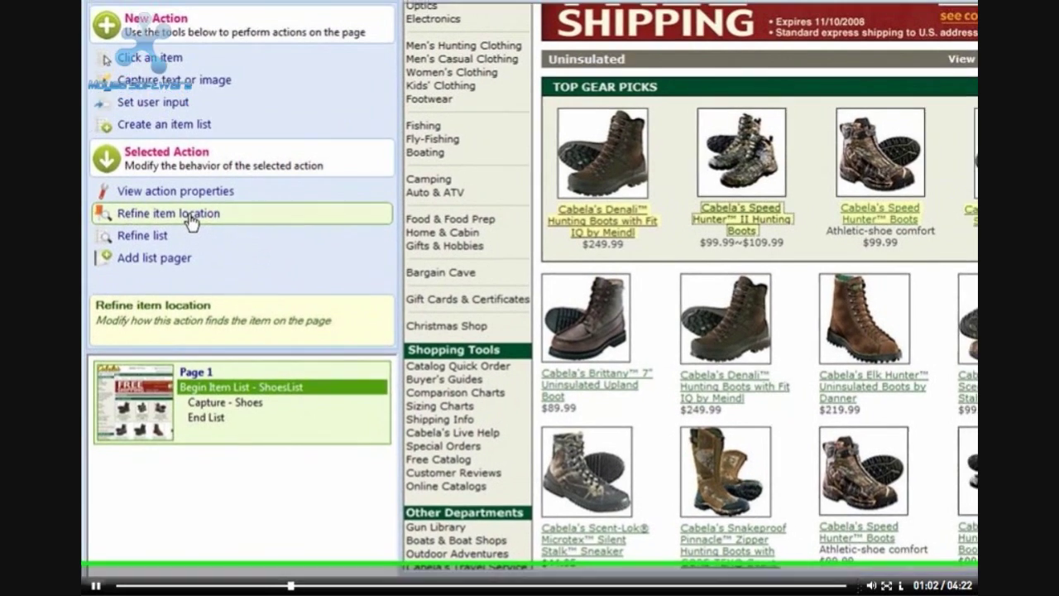
# Add an alternate location so ShoesList also captures the Brittany and other main-grid boot titles.
pyautogui.click(192, 213)
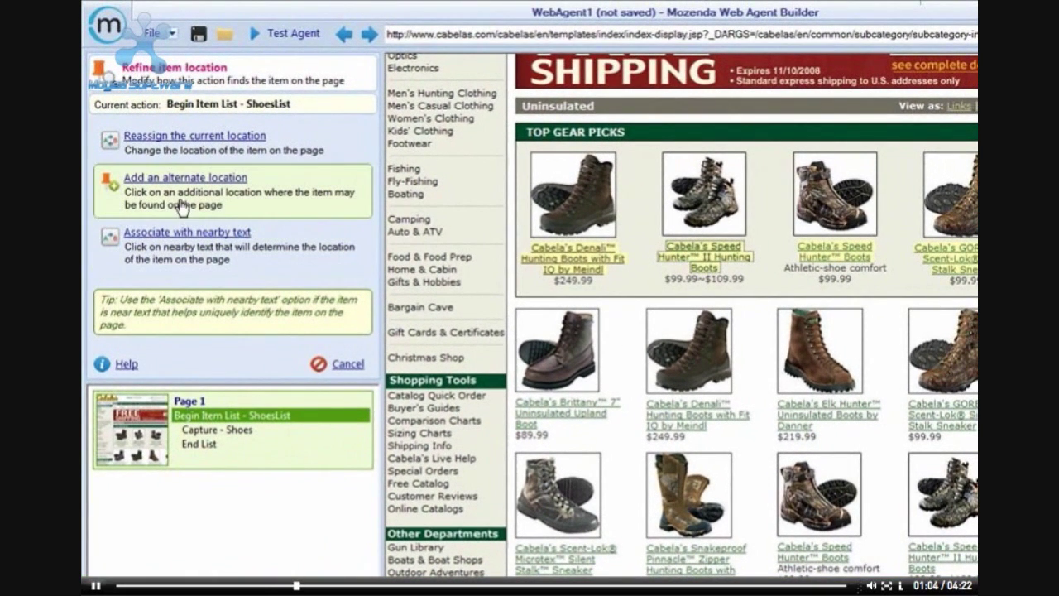
pyautogui.click(180, 202)
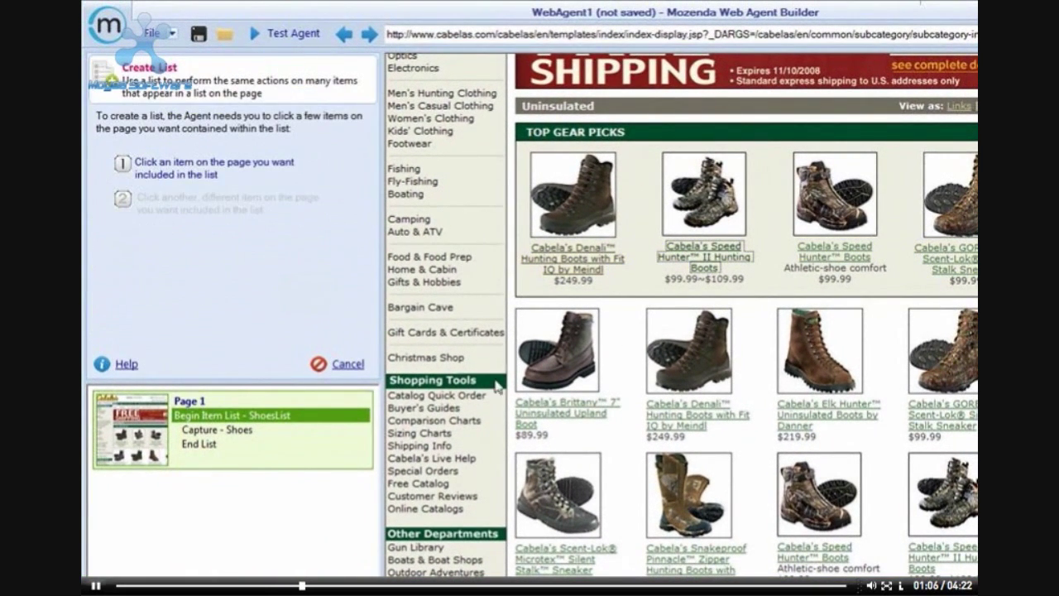
pyautogui.click(559, 416)
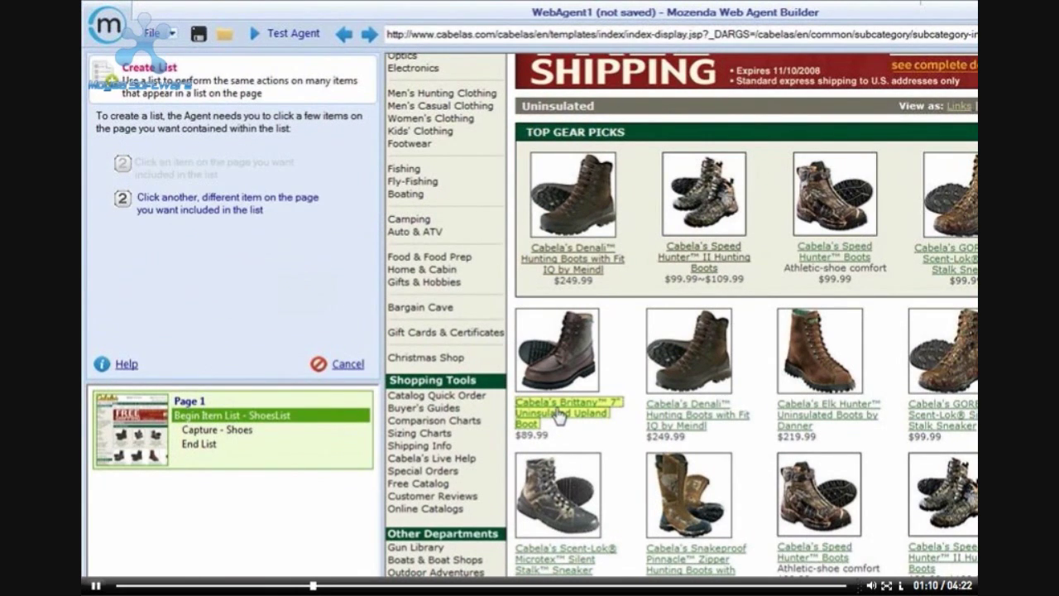
pyautogui.click(689, 557)
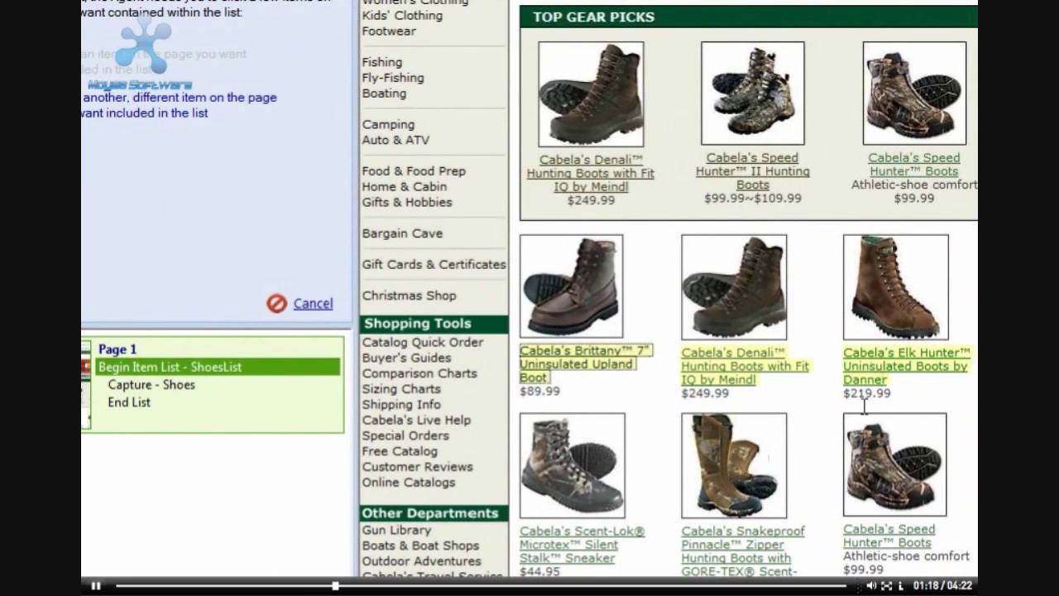
pyautogui.click(877, 540)
pyautogui.click(883, 537)
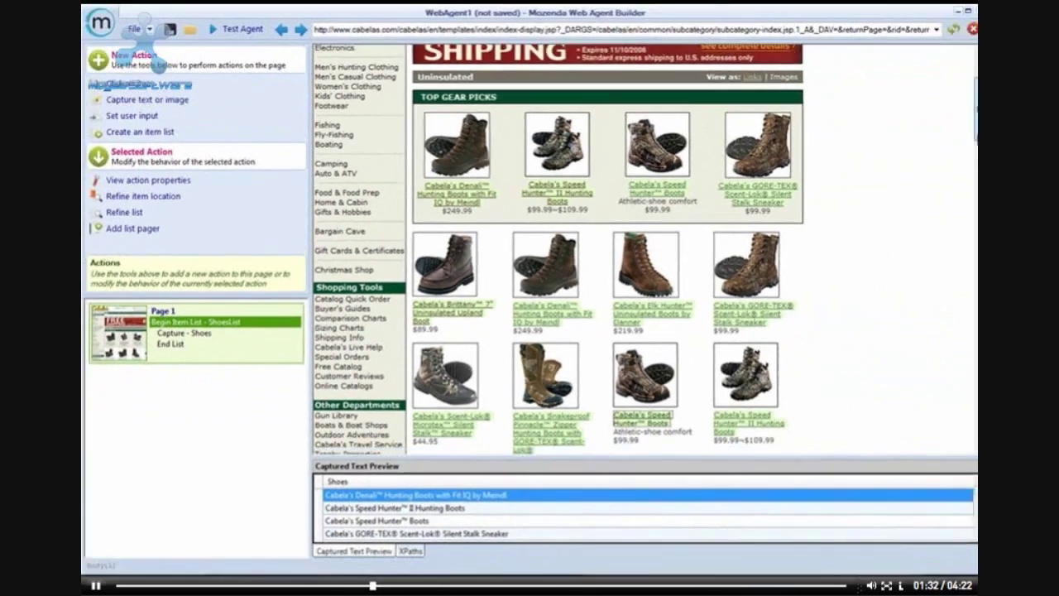
pyautogui.scroll(-10, 951, 221)
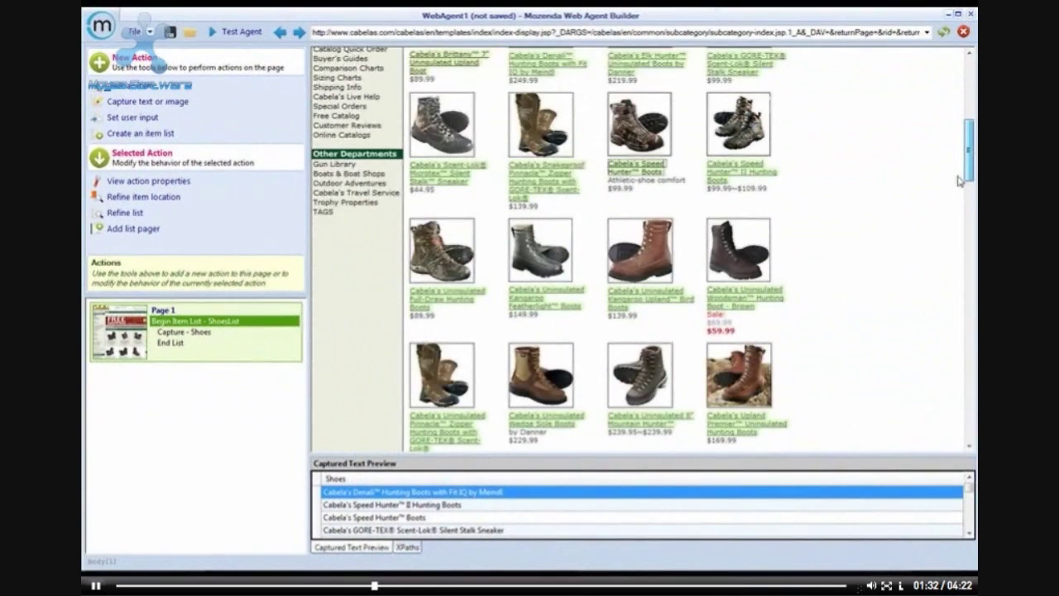
pyautogui.scroll(-10, 951, 222)
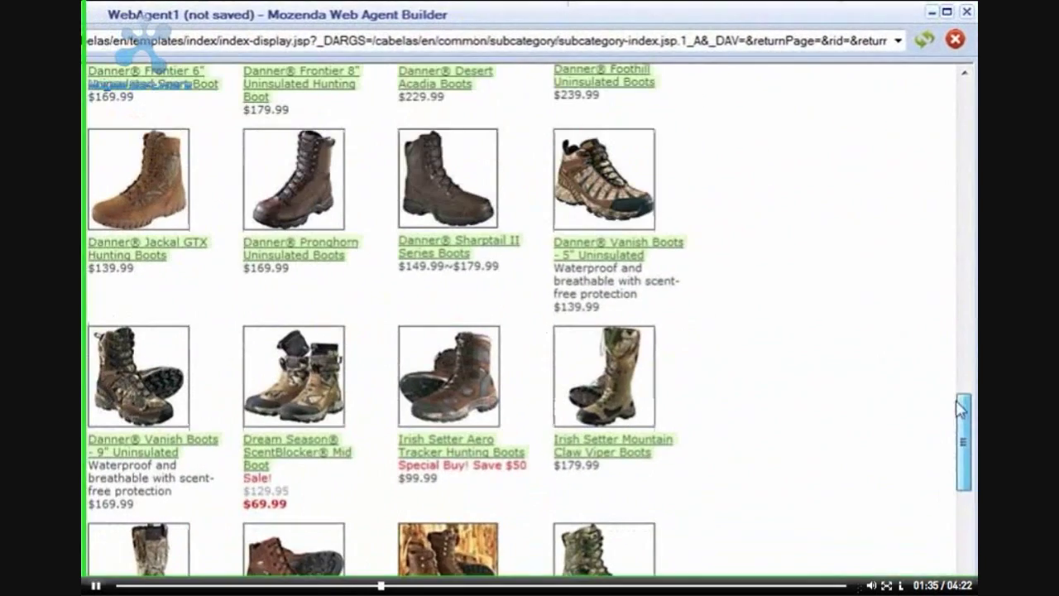
pyautogui.moveTo(960, 409); pyautogui.dragTo(963, 128)
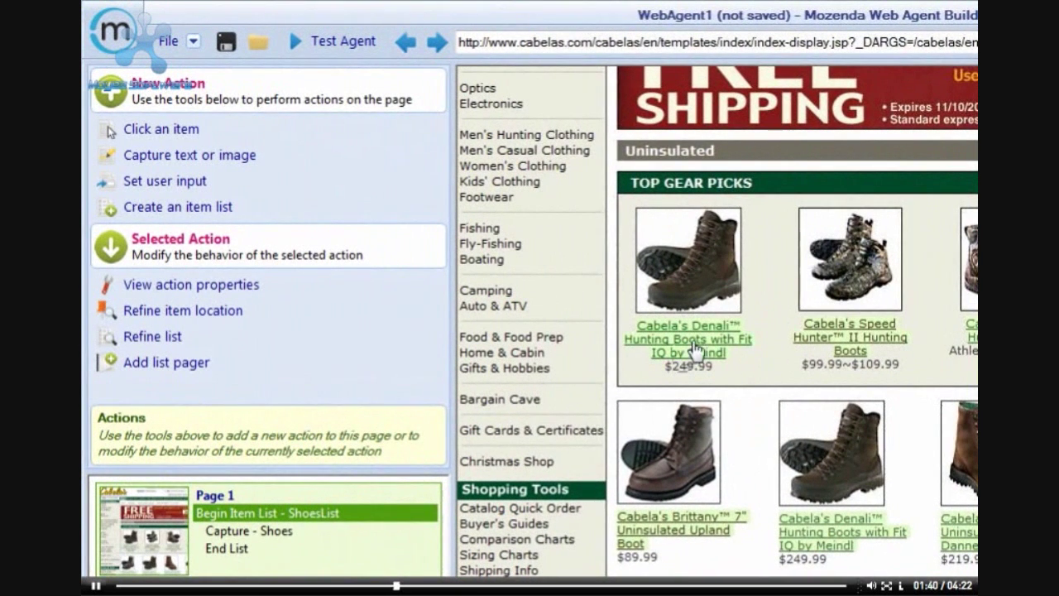
# Add a Click Item action on the Speed Hunter link, loading its product page as Page 2.
pyautogui.click(831, 335)
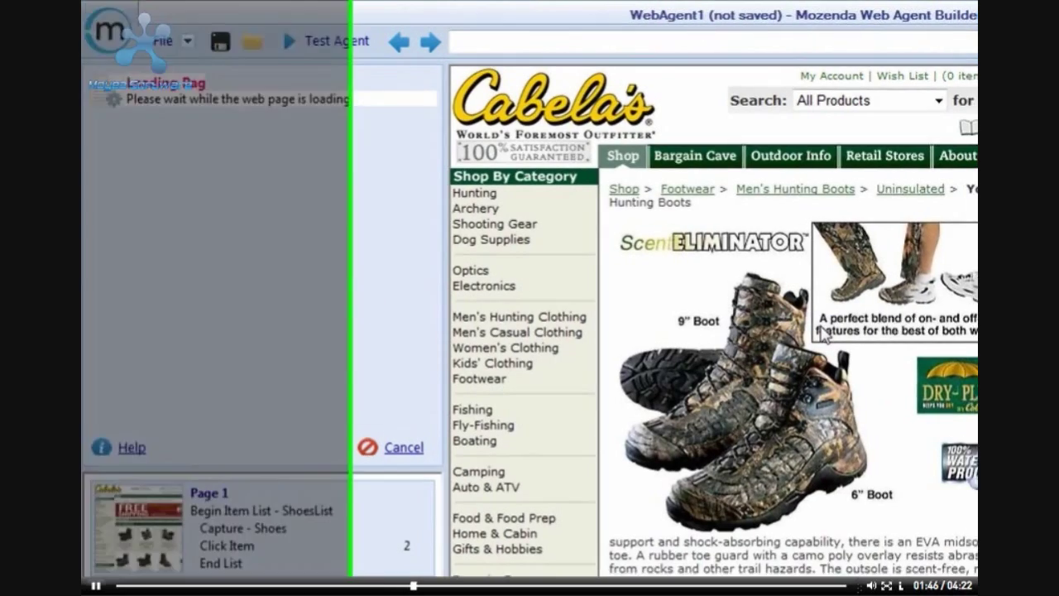
pyautogui.scroll(-3, 957, 270)
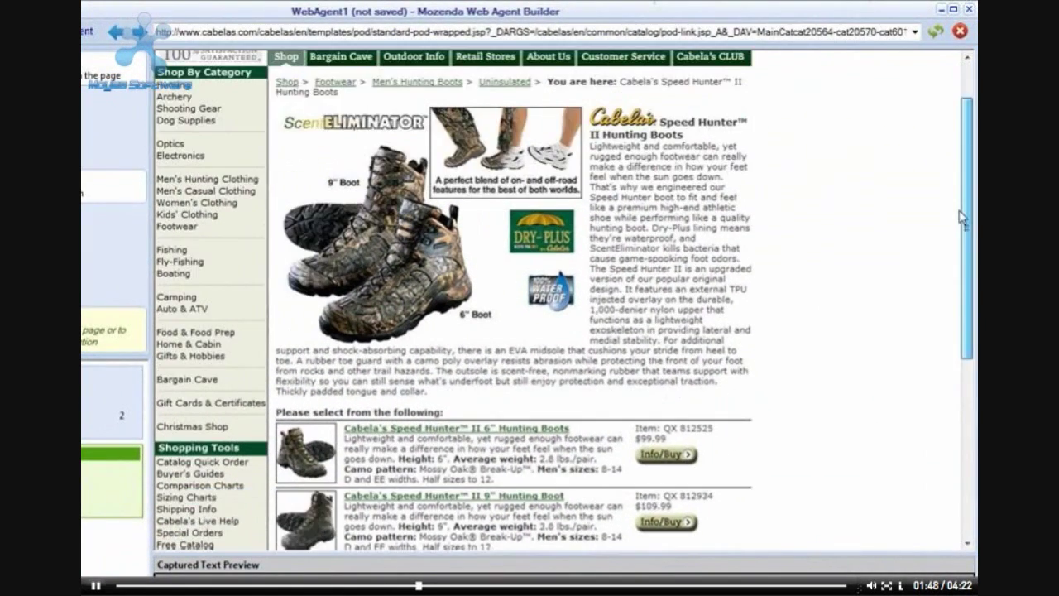
pyautogui.scroll(-1, 957, 270)
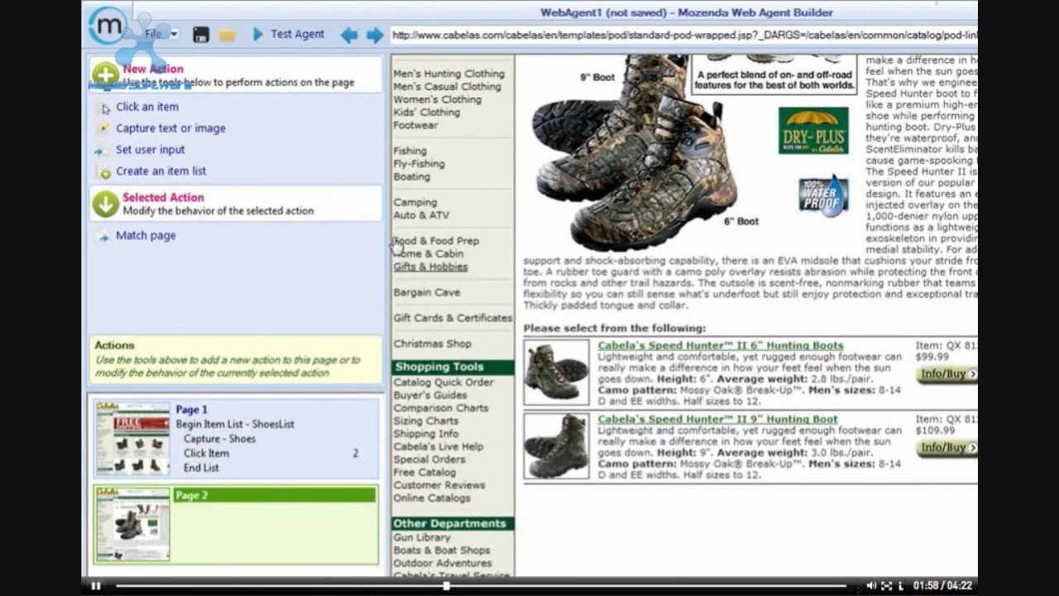
# Create a Sub category list from the 6-inch and 9-inch Speed Hunter II boots, opening the 6-inch page.
pyautogui.click(161, 174)
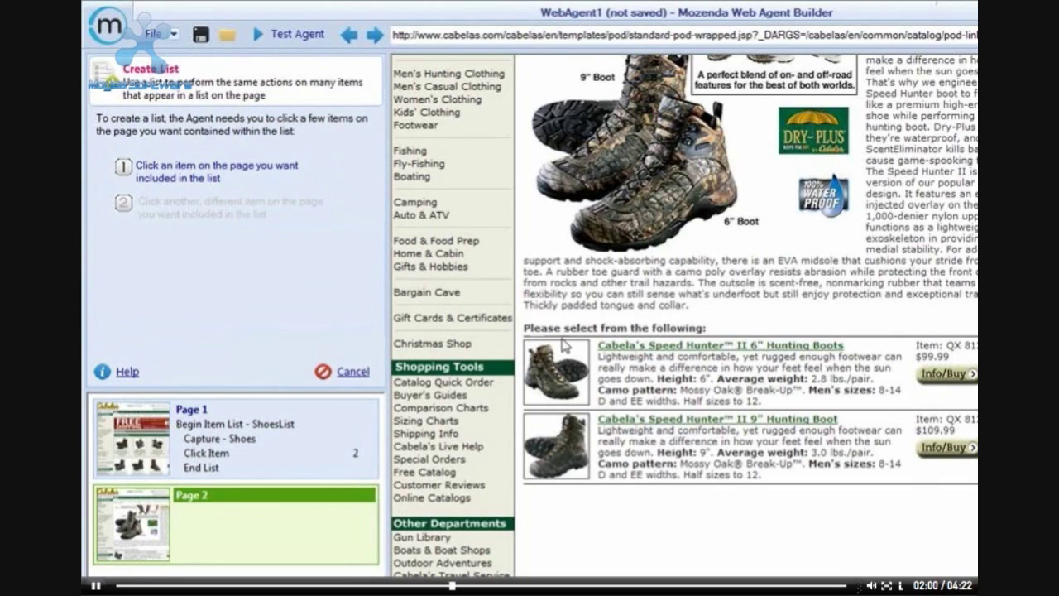
pyautogui.click(657, 356)
pyautogui.click(677, 419)
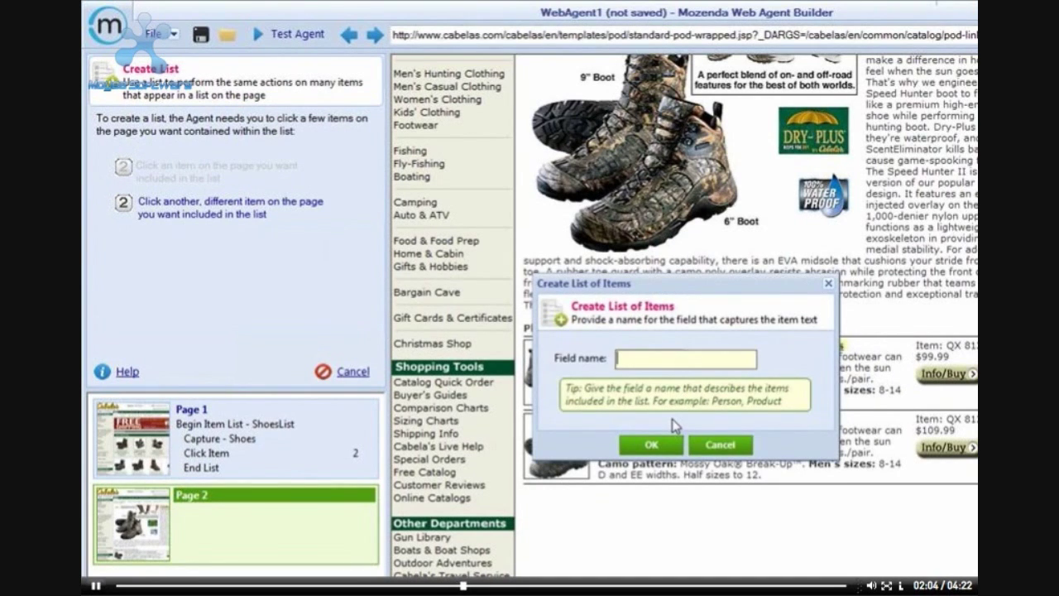
pyautogui.write('Sub category')
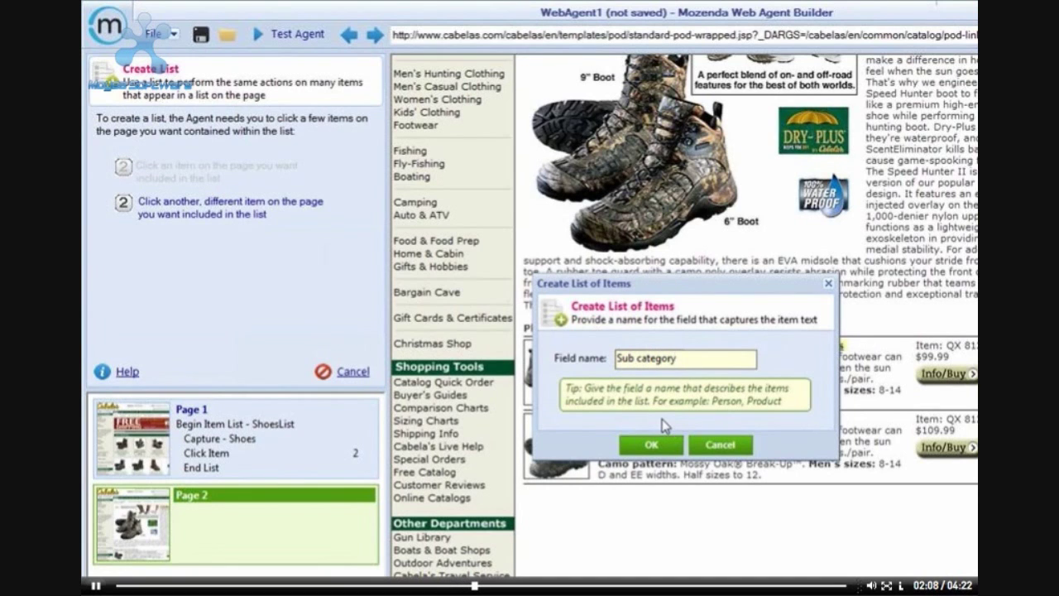
pyautogui.click(652, 445)
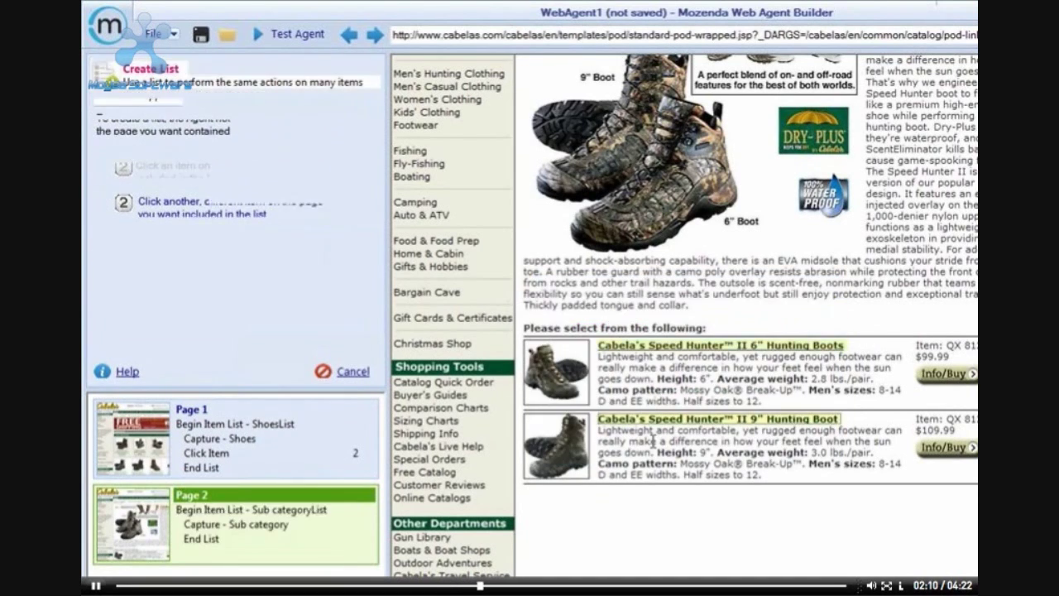
pyautogui.click(666, 348)
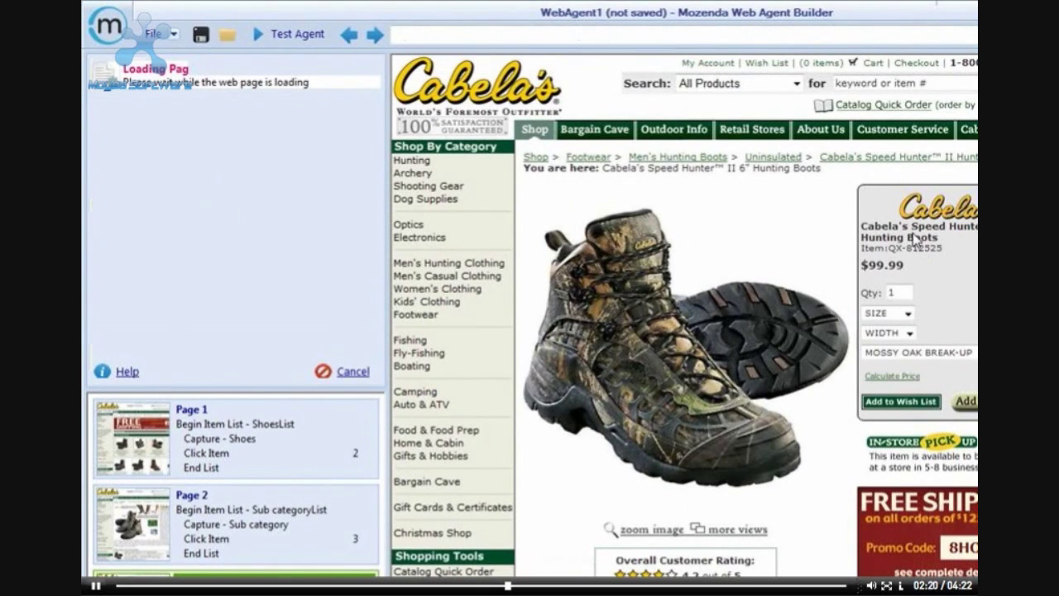
# Capture the boot's title and item number as Product Name and Item fields.
pyautogui.click(240, 134)
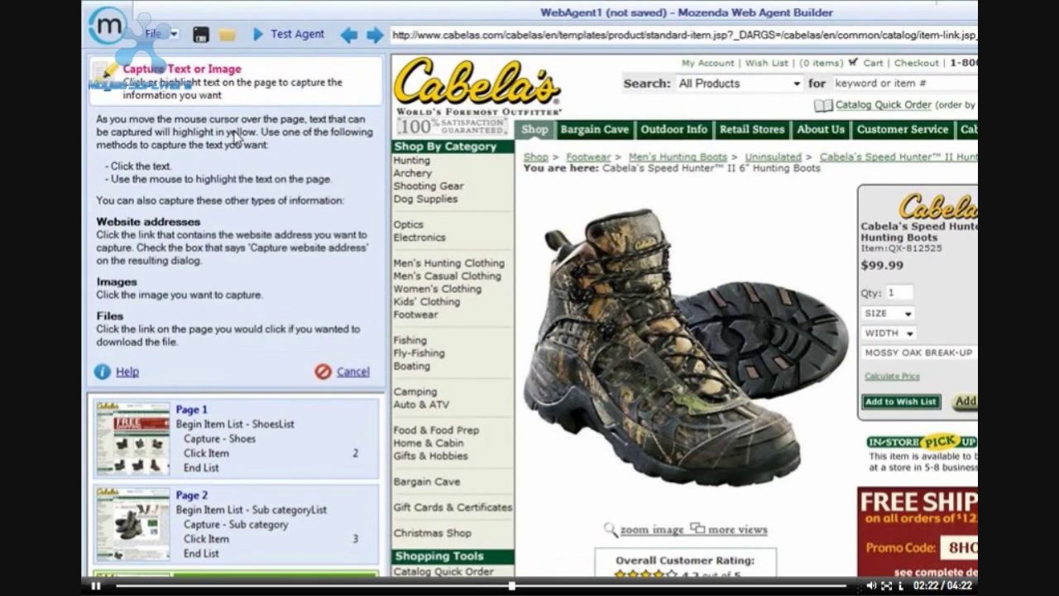
pyautogui.click(921, 234)
pyautogui.write('Product Name')
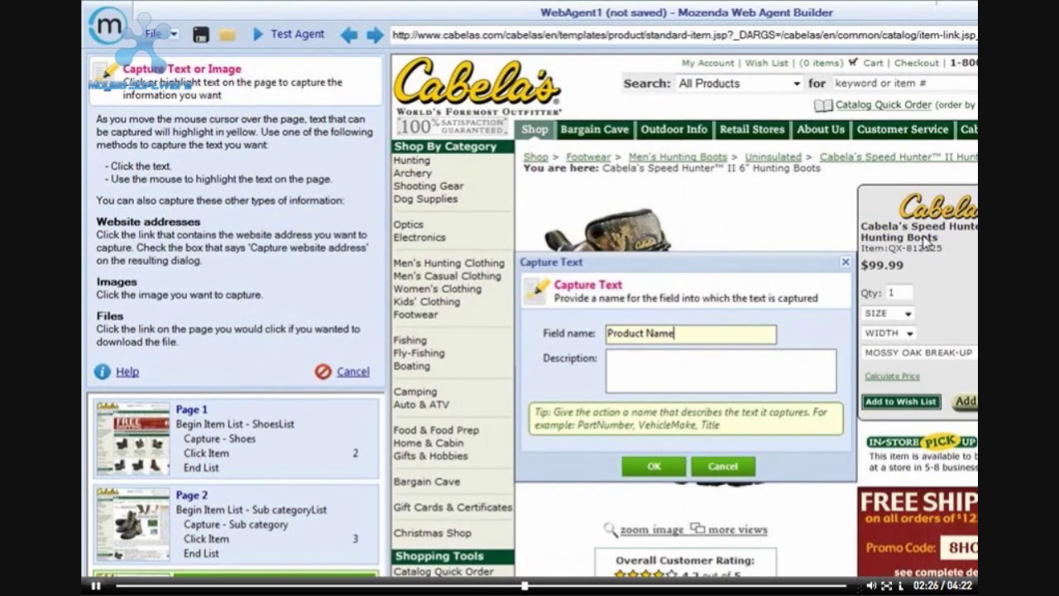
pyautogui.click(658, 468)
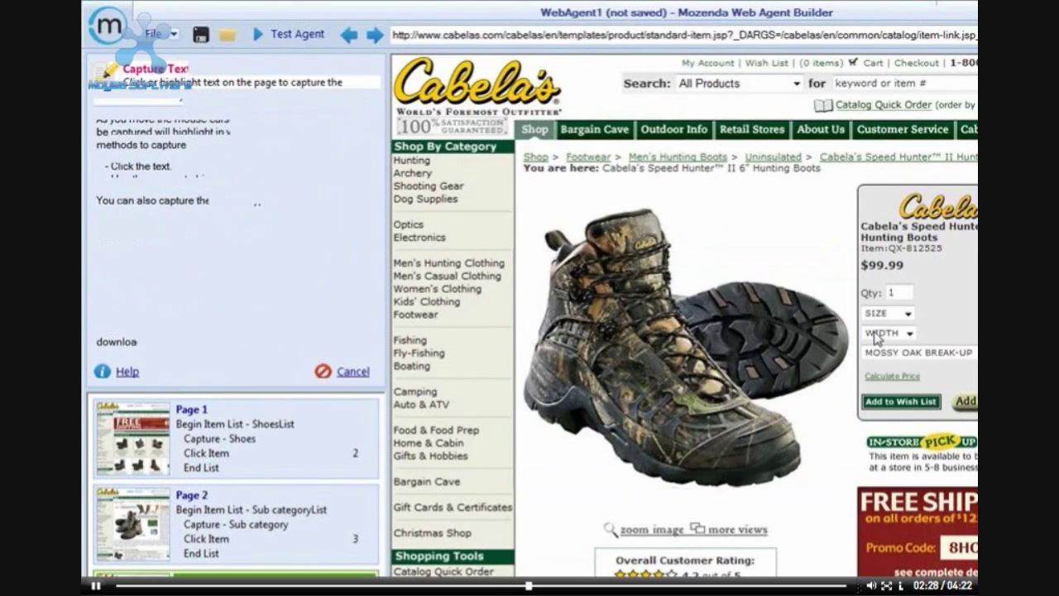
pyautogui.click(916, 251)
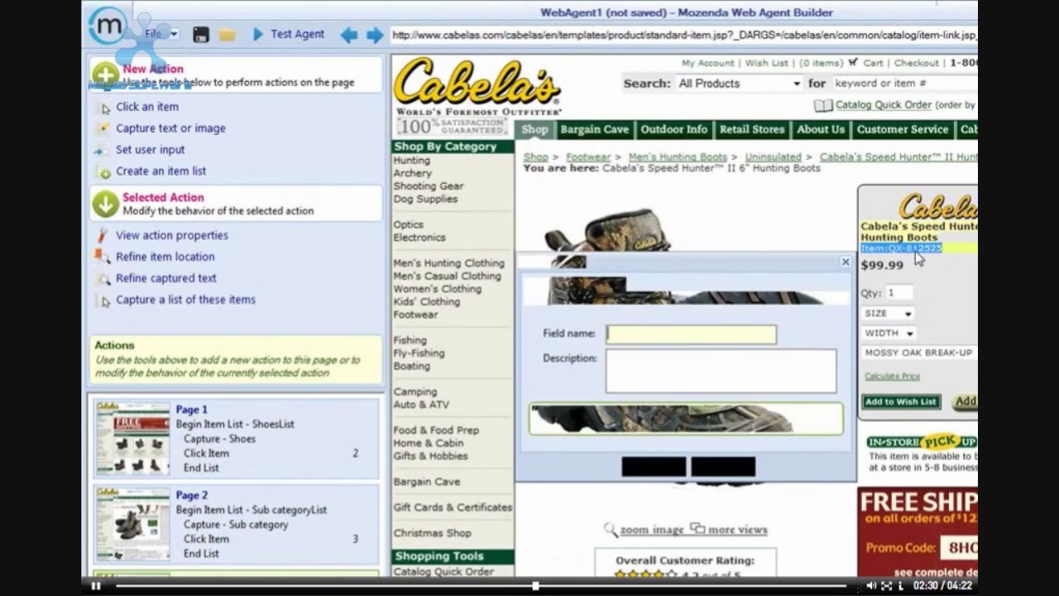
pyautogui.write('Item')
pyautogui.press('Return')
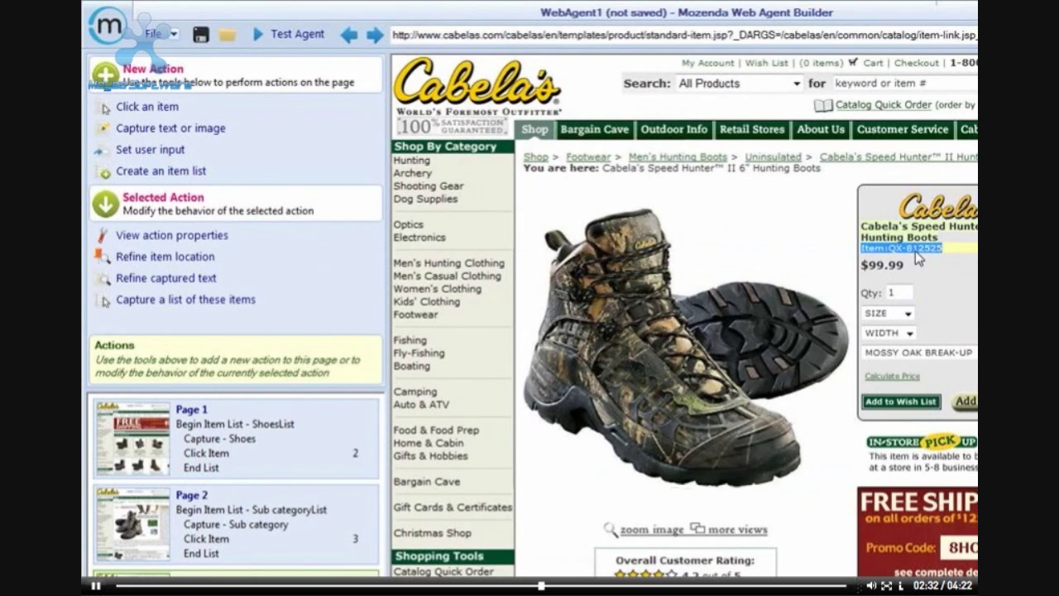
# Capture the $99.99 price as a Price field and return to the Page 1 boots listing.
pyautogui.click(875, 265)
pyautogui.write('Price')
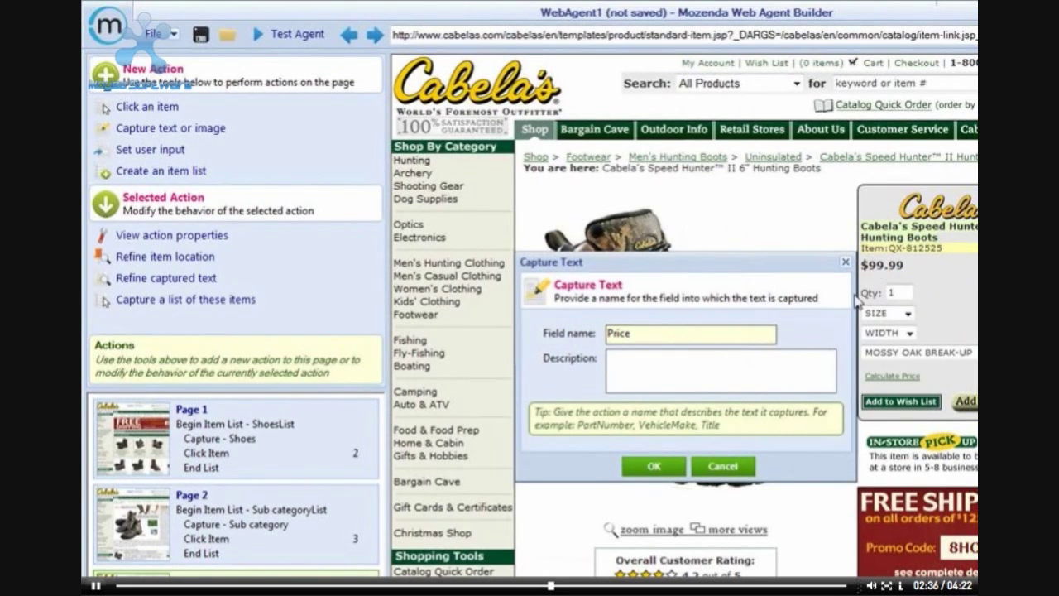
pyautogui.click(654, 466)
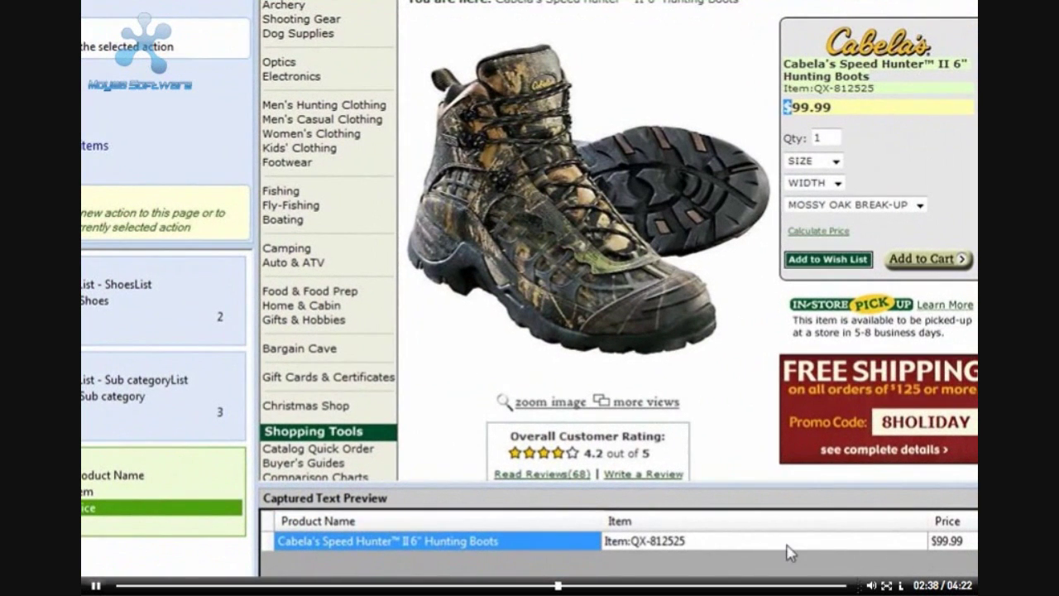
pyautogui.click(146, 332)
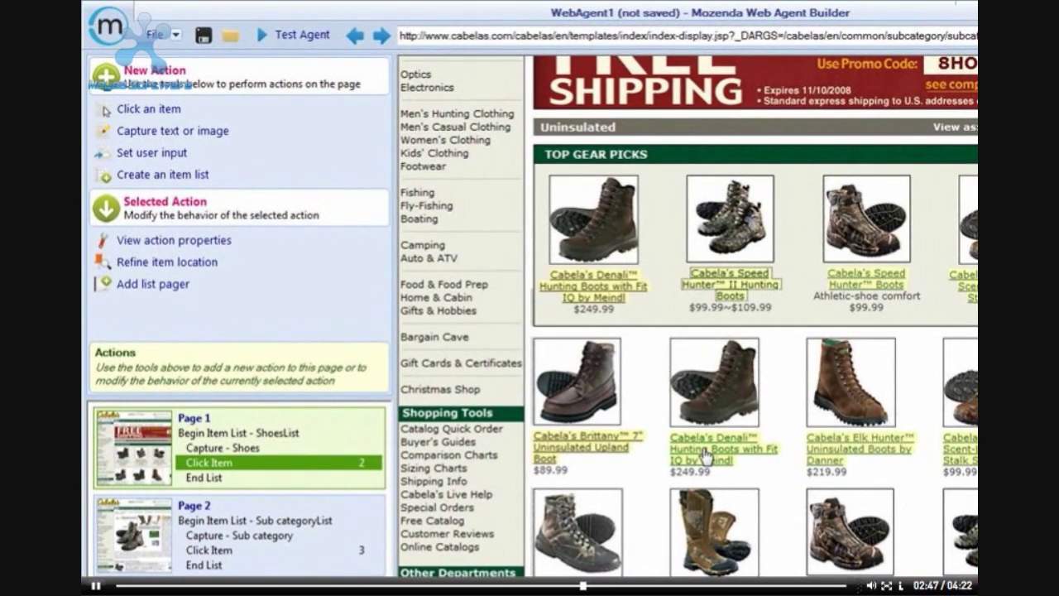
# Open the Denali boots page, continue at Page 2's sub category list, and flag it as wrong.
pyautogui.click(706, 455)
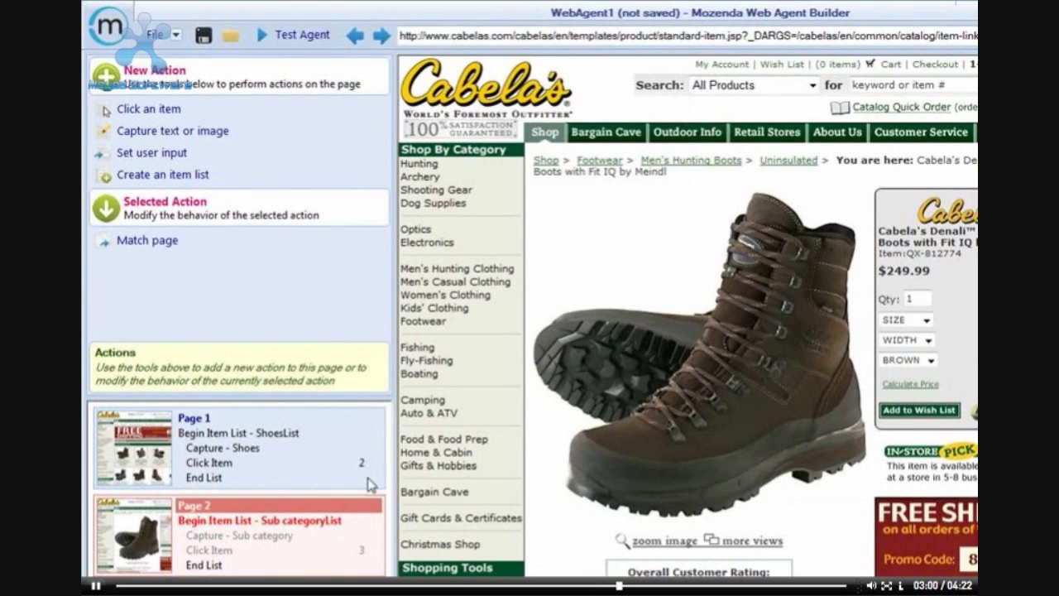
pyautogui.click(285, 522)
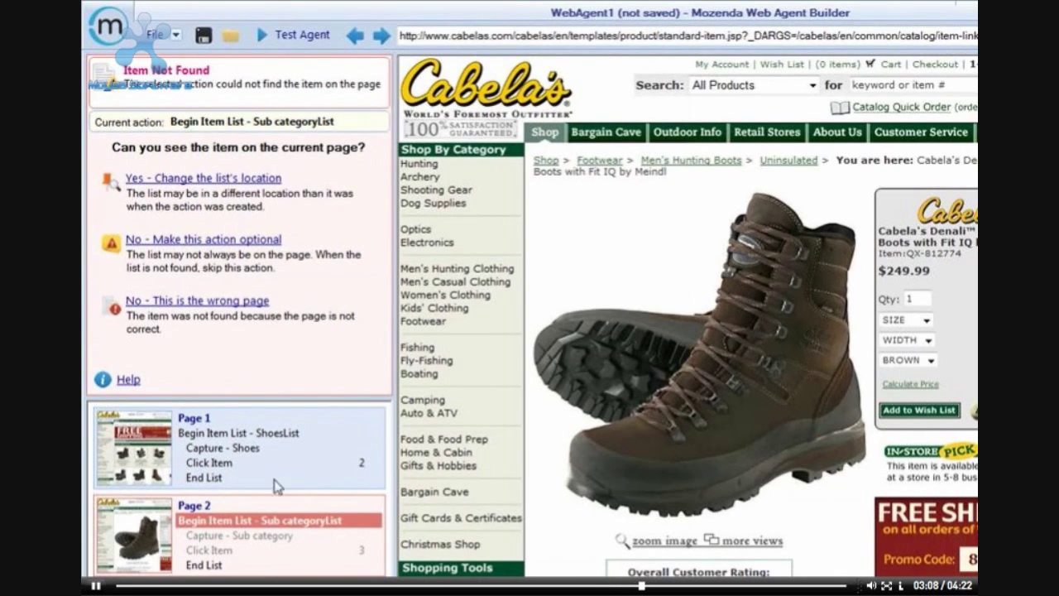
pyautogui.click(206, 310)
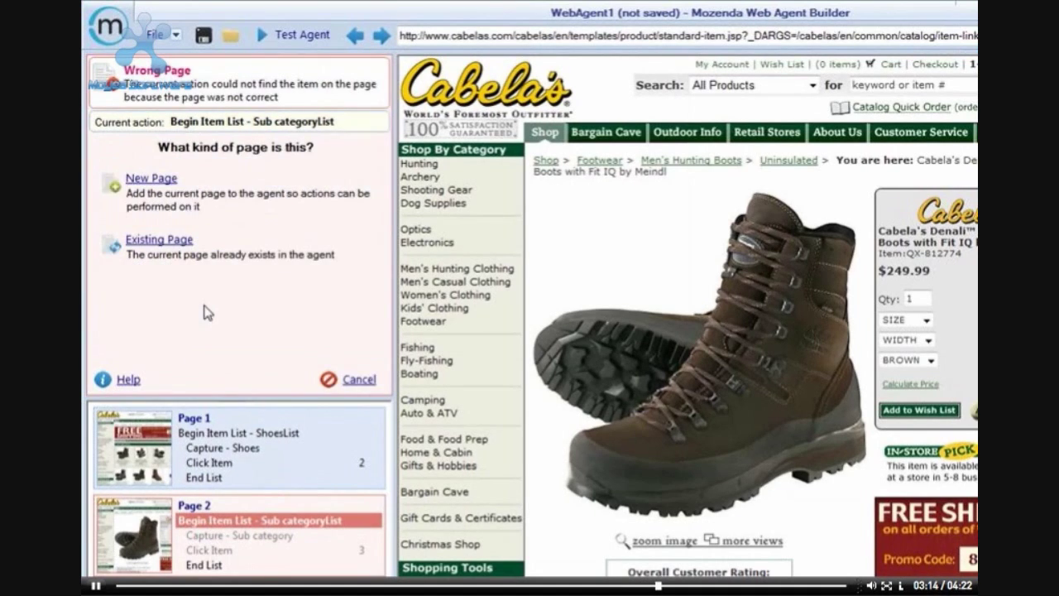
# Match the Denali boots page to the existing Page 3 and save.
pyautogui.click(159, 240)
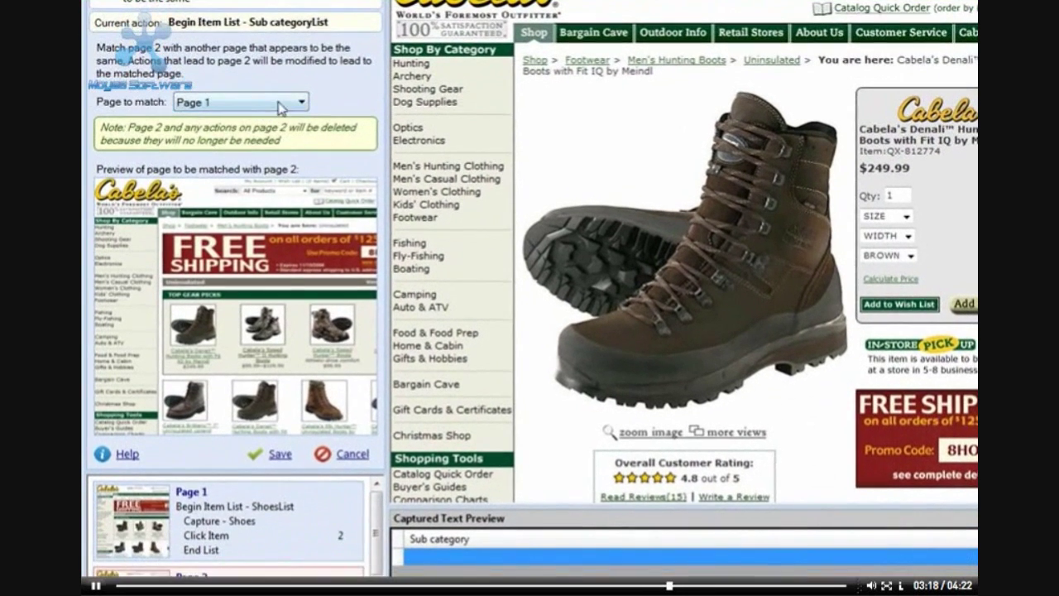
pyautogui.click(253, 131)
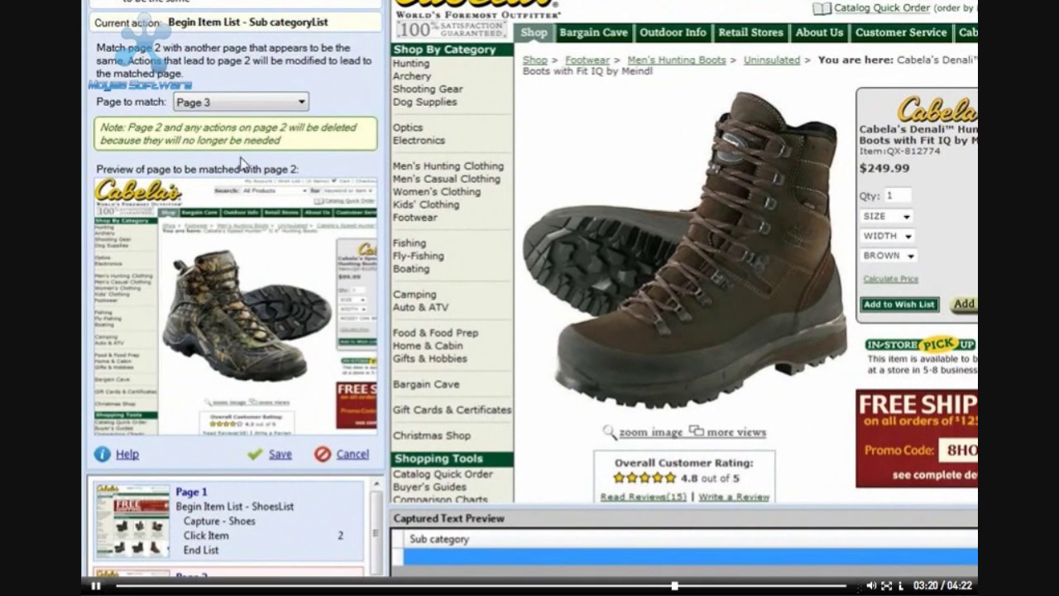
pyautogui.click(274, 454)
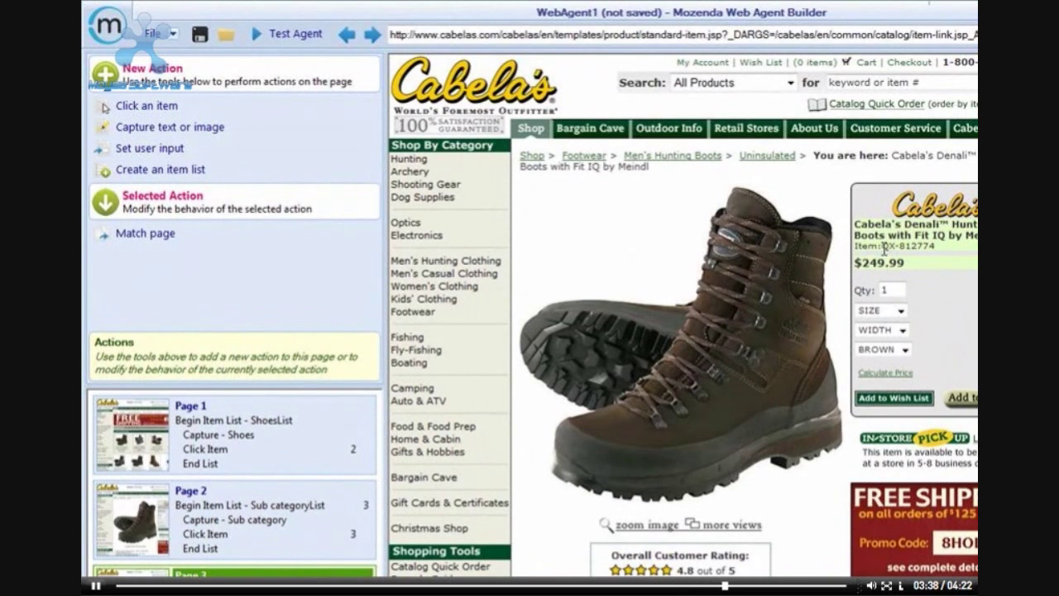
# Test-run the agent and check Page 1's ShoesList preview of captured boot names.
pyautogui.click(285, 34)
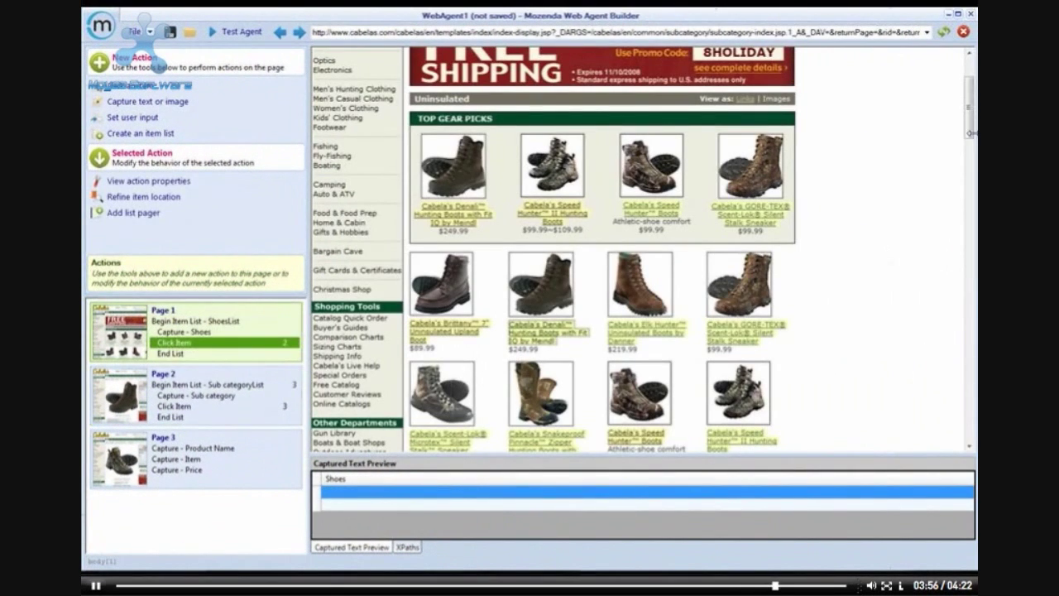
pyautogui.scroll(-5, 962, 259)
pyautogui.moveTo(963, 259); pyautogui.dragTo(970, 416)
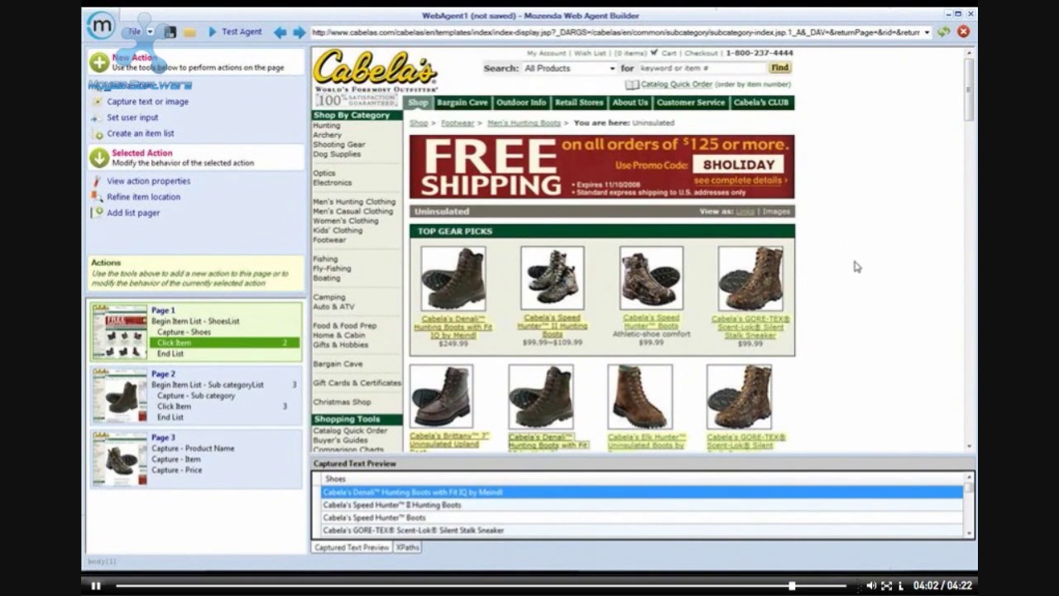
pyautogui.click(212, 322)
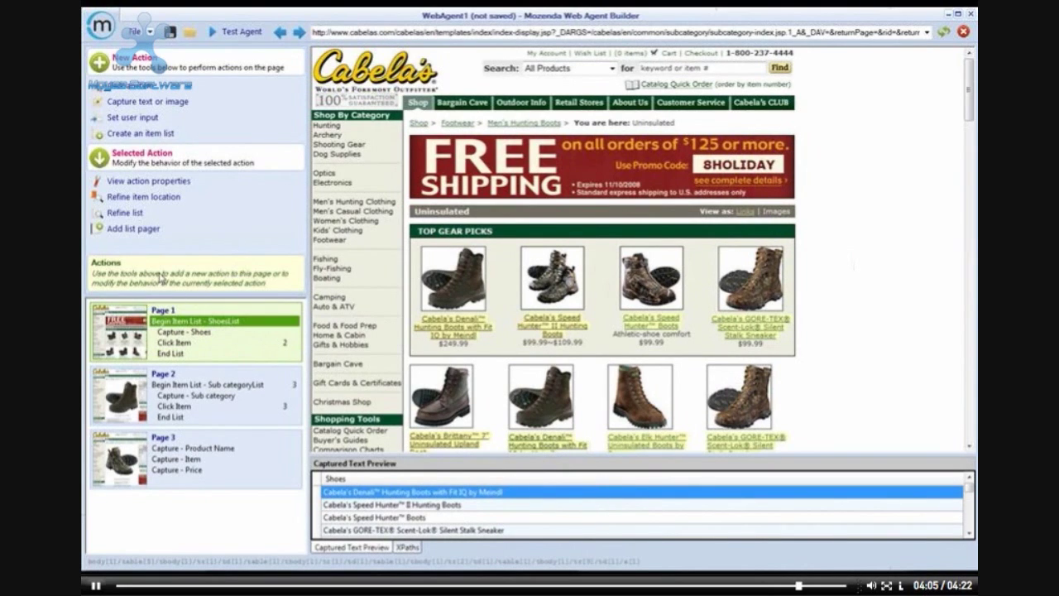
pyautogui.click(137, 236)
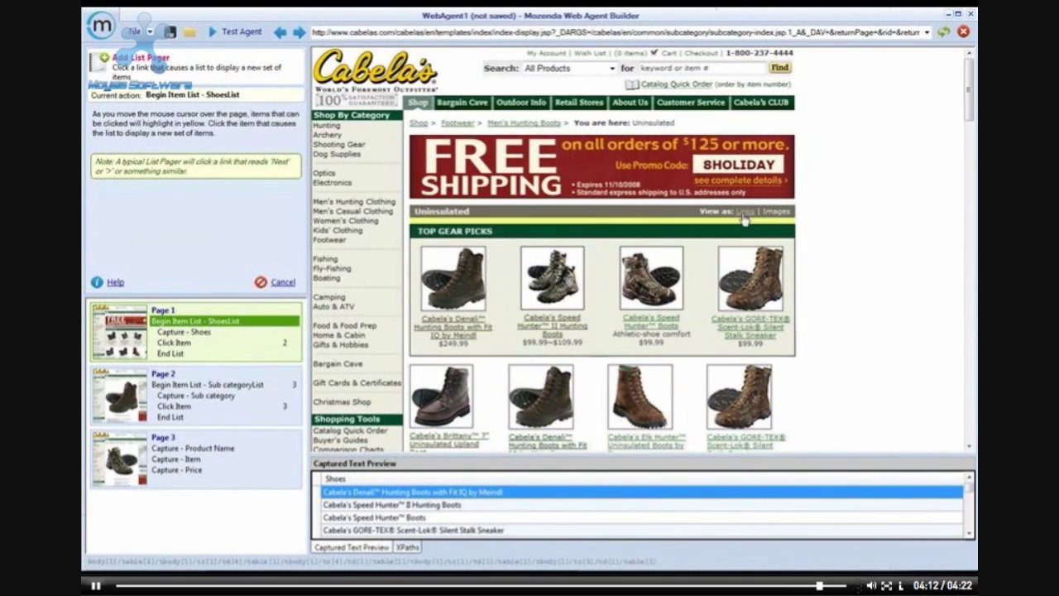
# Scroll down the boots listing to find the Next link for the pager.
pyautogui.moveTo(970, 122); pyautogui.dragTo(957, 339)
pyautogui.scroll(-6, 958, 340)
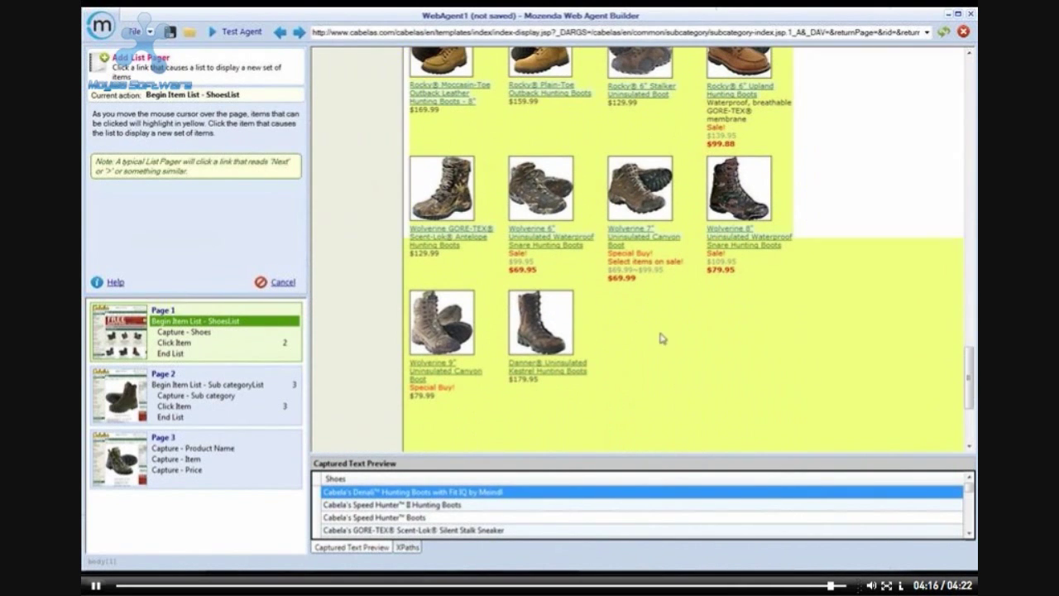